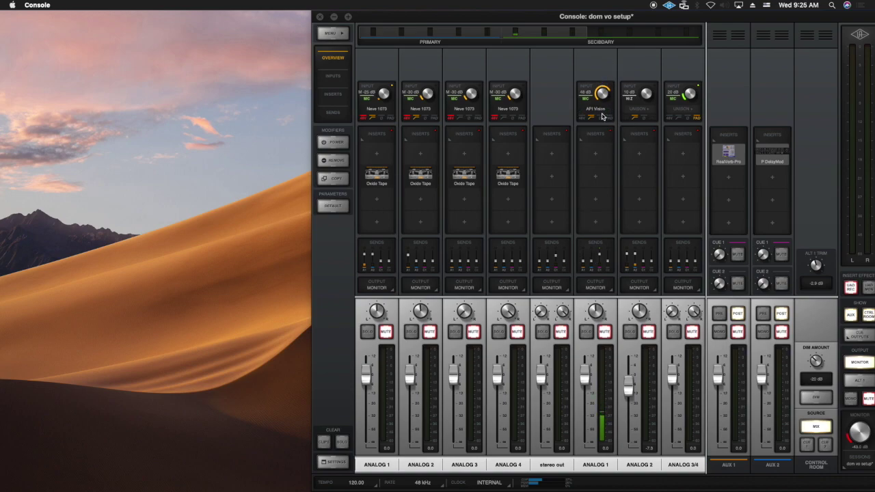
- Open the API Vision Channel Strip Unison plugin window on the ANALOG 1 channel
{"action": "left_click", "coordinate": [599, 114]}
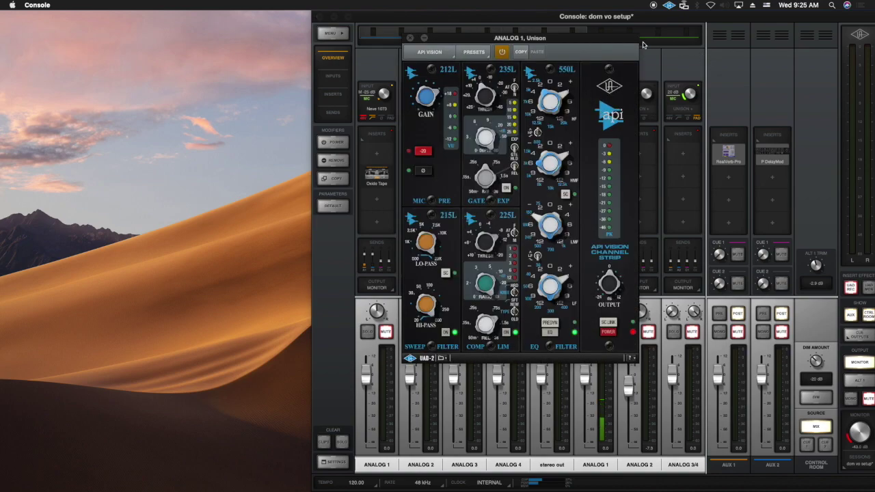
- Close the ANALOG 1 API Vision plugin window to return to the 'dom vo setup' mixer
{"action": "left_click", "coordinate": [647, 47]}
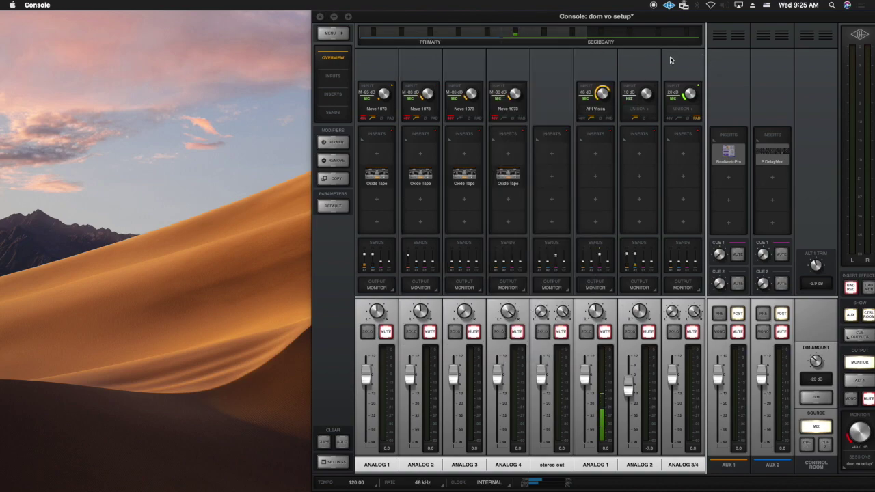
{"action": "left_click", "coordinate": [861, 335]}
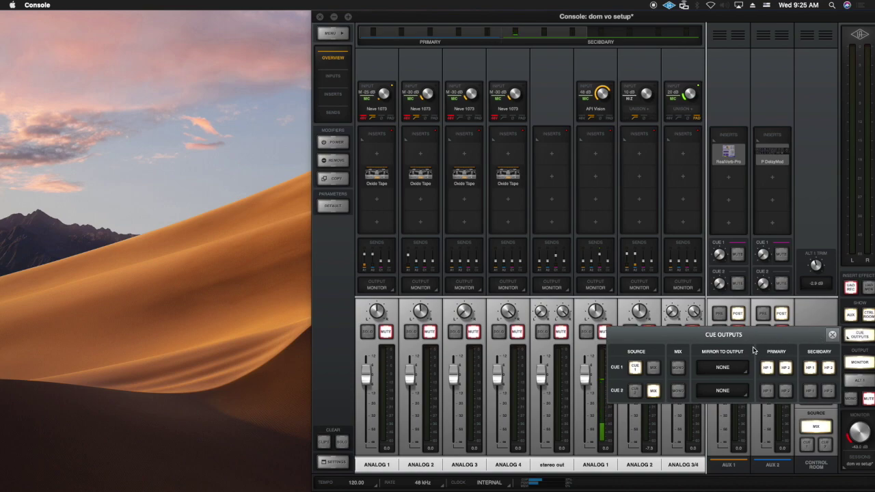
{"action": "left_click", "coordinate": [636, 368]}
{"action": "left_click", "coordinate": [632, 369]}
{"action": "left_click", "coordinate": [651, 371]}
{"action": "left_click", "coordinate": [634, 369]}
{"action": "left_click", "coordinate": [633, 368]}
{"action": "left_click", "coordinate": [650, 370]}
{"action": "left_click", "coordinate": [636, 369]}
{"action": "left_click", "coordinate": [871, 333]}
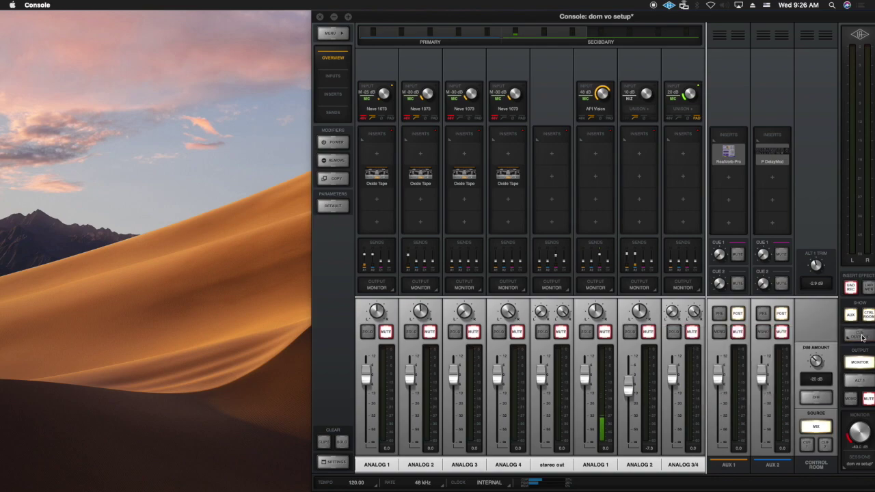
{"action": "left_click", "coordinate": [863, 336]}
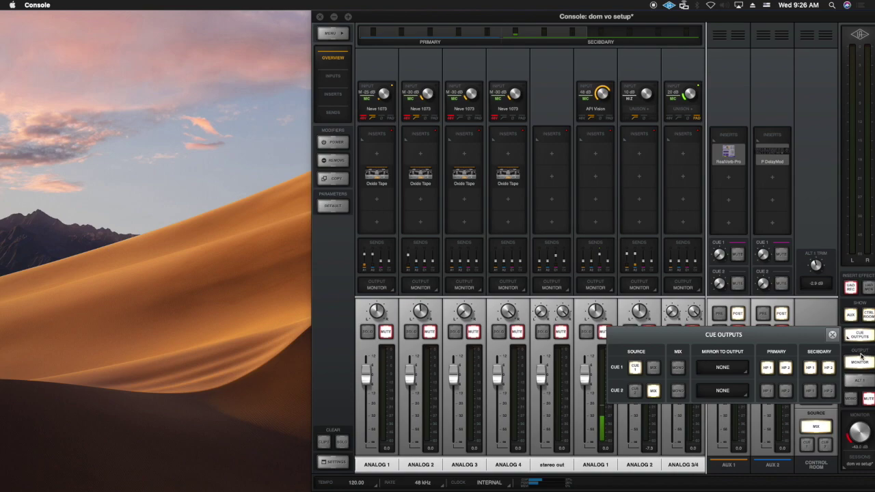
{"action": "left_click", "coordinate": [861, 336]}
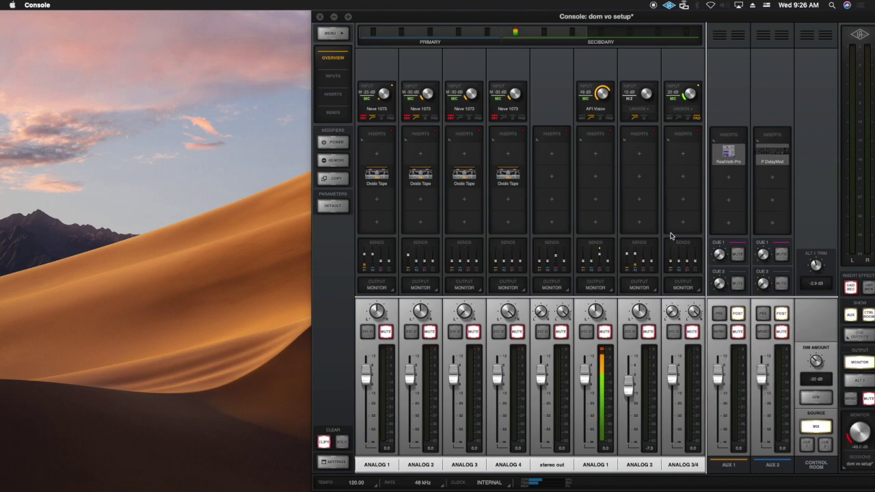
- Check ANALOG 1's aux and cue send levels, then show the Cue Outputs panel
{"action": "left_click", "coordinate": [600, 254]}
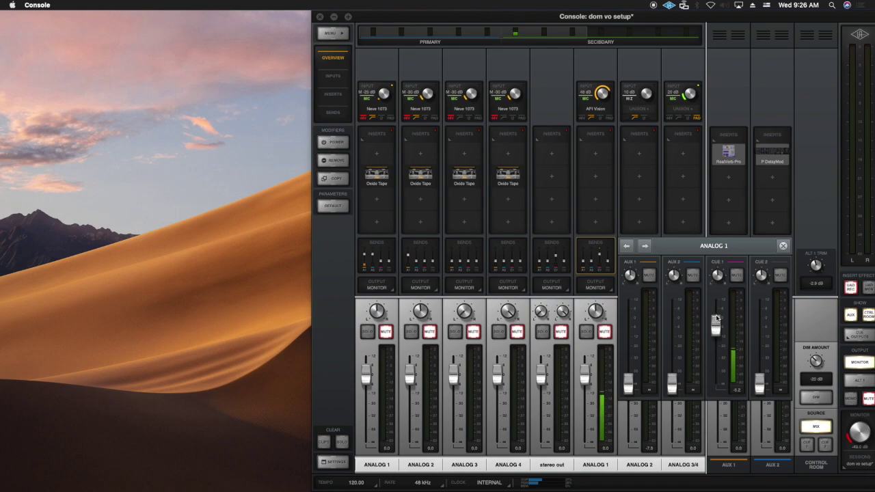
{"action": "left_click", "coordinate": [814, 226]}
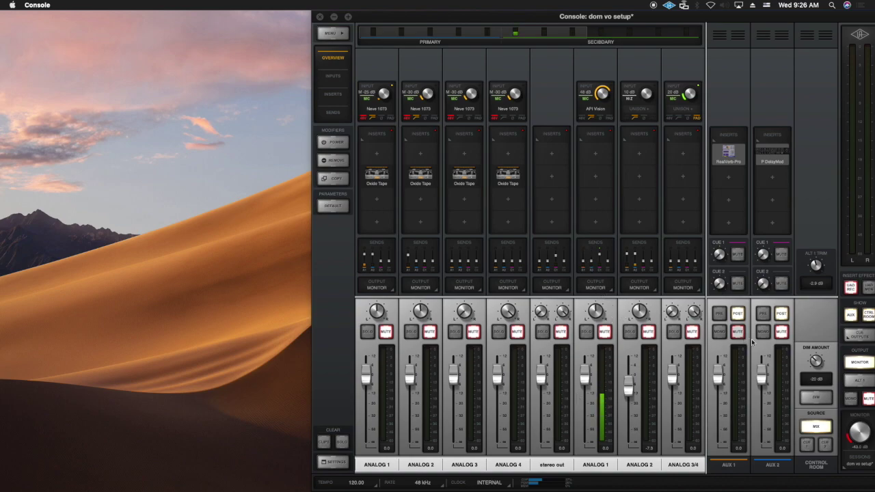
{"action": "left_click", "coordinate": [861, 335]}
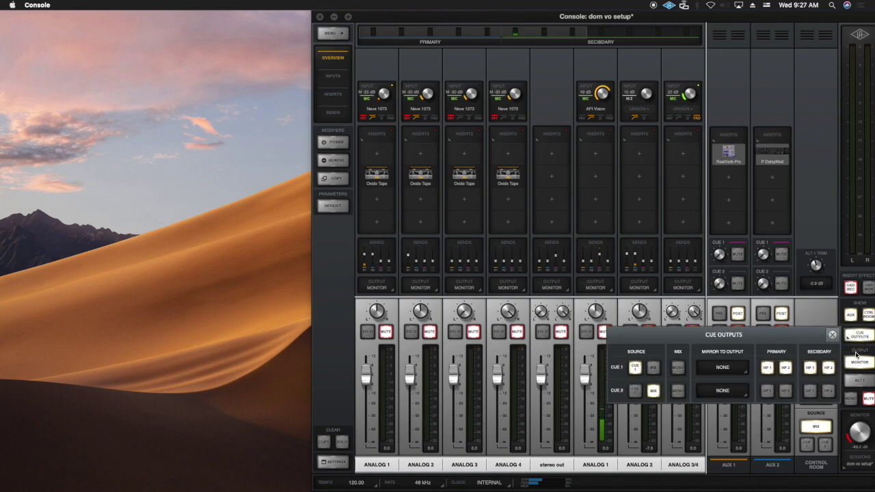
{"action": "left_click", "coordinate": [872, 336]}
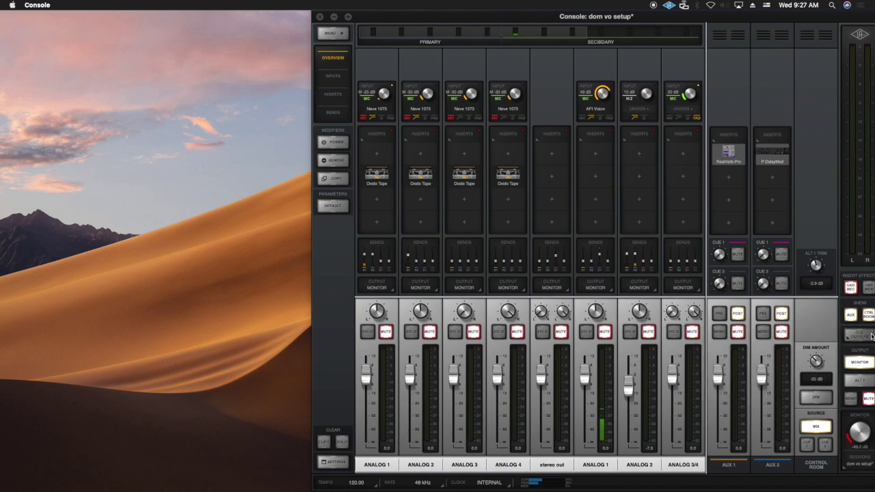
{"action": "left_click", "coordinate": [603, 269]}
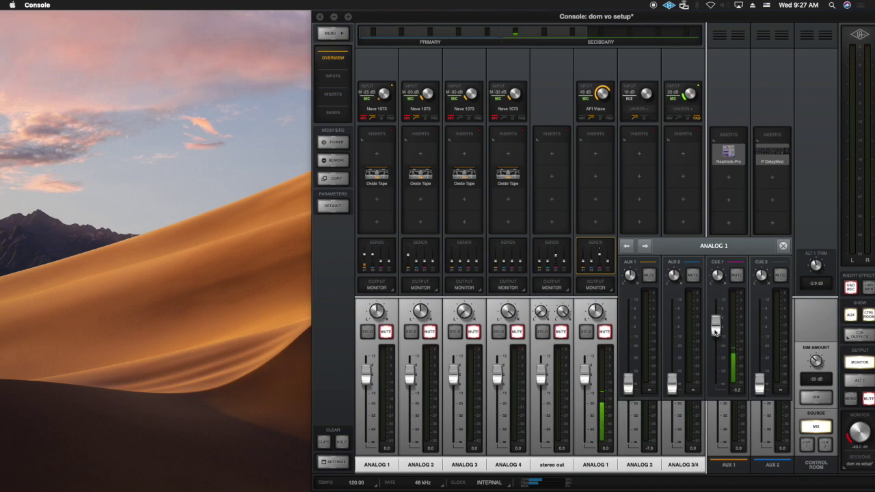
{"action": "left_click", "coordinate": [602, 333]}
{"action": "left_click", "coordinate": [865, 331]}
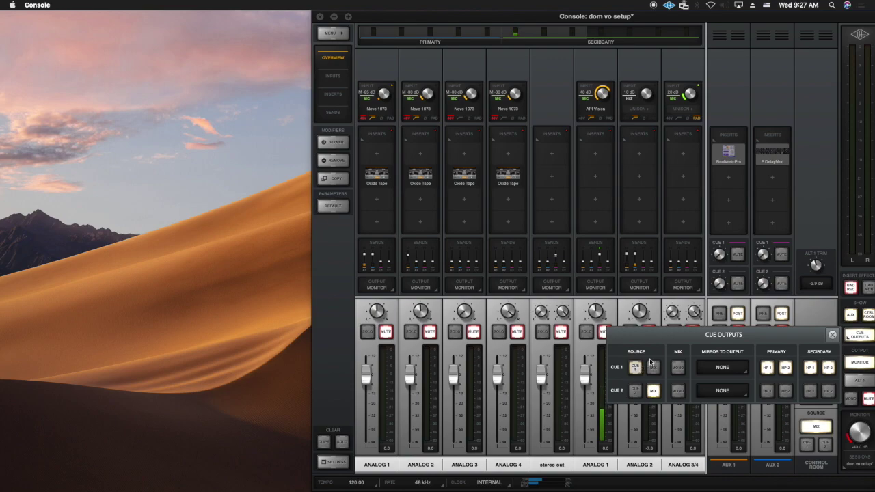
{"action": "left_click", "coordinate": [817, 200]}
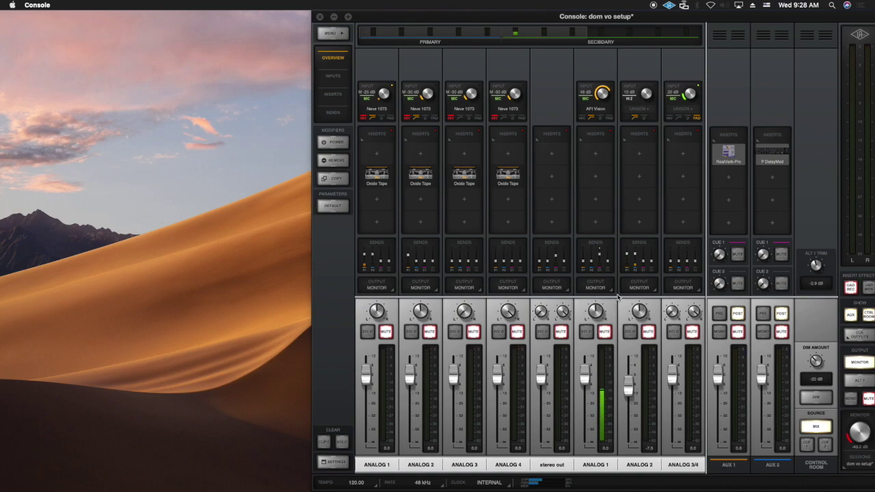
{"action": "left_click", "coordinate": [599, 256]}
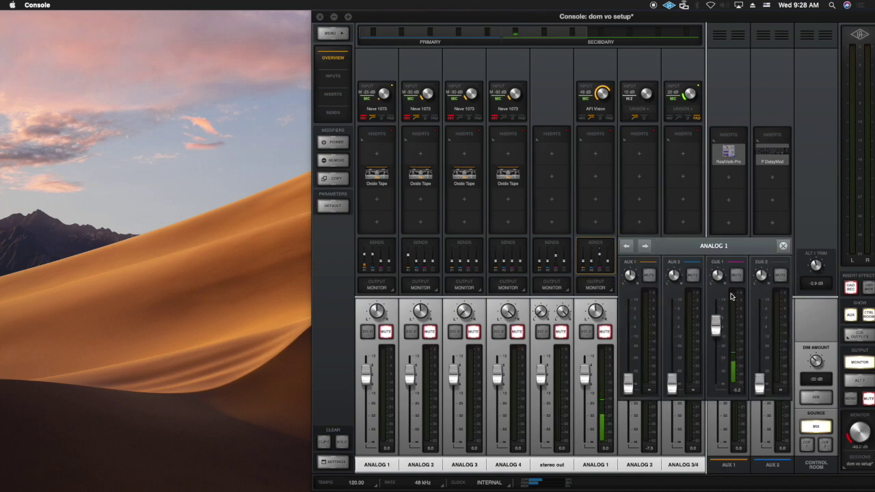
{"action": "left_click", "coordinate": [816, 192]}
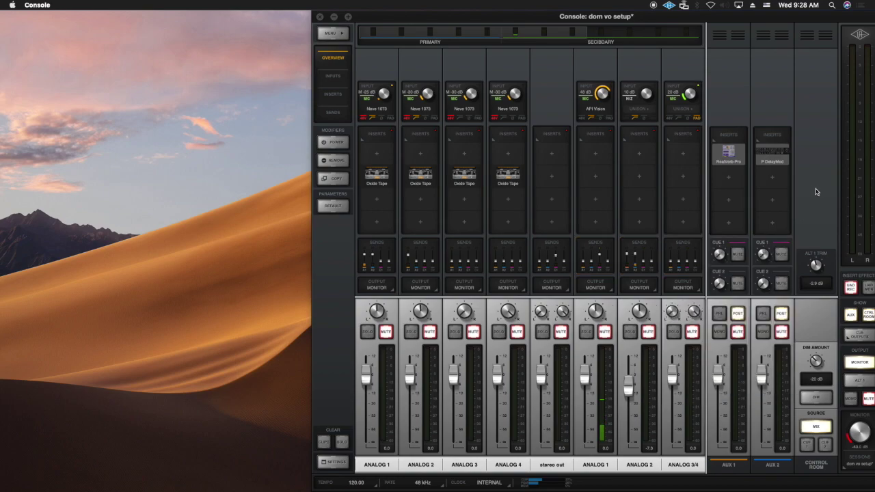
{"action": "left_click", "coordinate": [562, 264]}
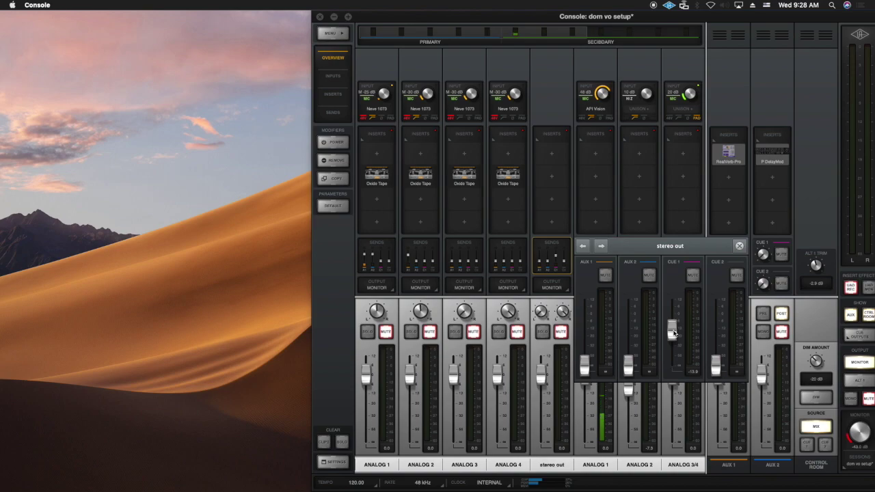
{"action": "left_click", "coordinate": [773, 97]}
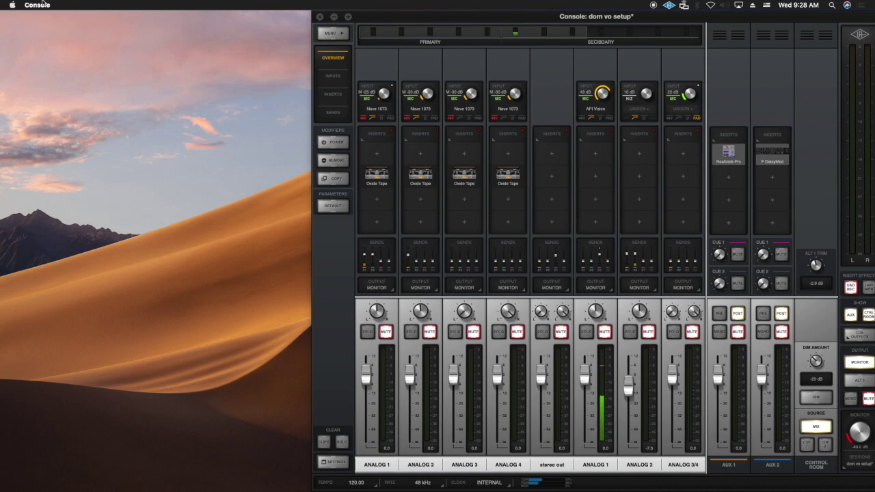
- Launch Audio MIDI Setup through a Spotlight search for 'audio midi'
{"action": "left_click", "coordinate": [13, 5]}
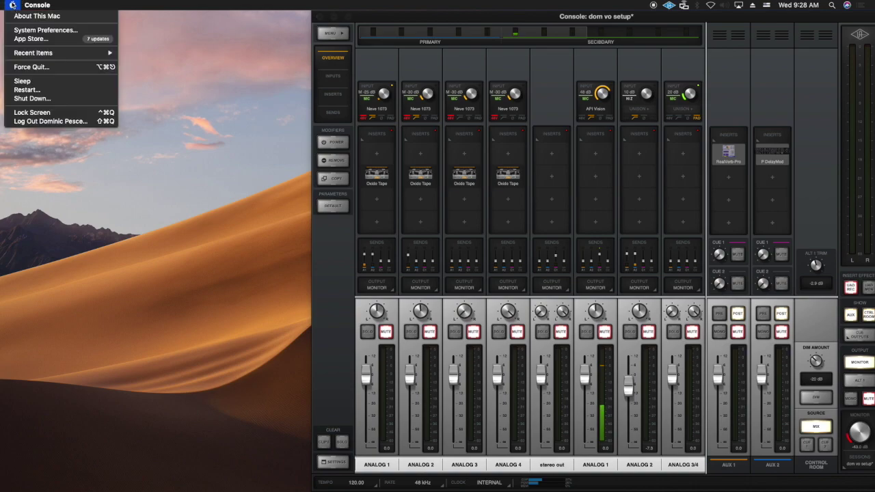
{"action": "left_click", "coordinate": [12, 5]}
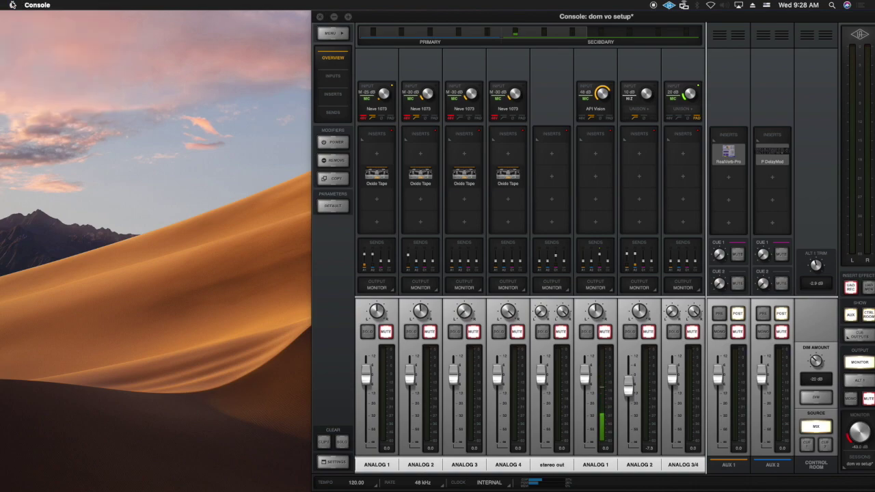
{"action": "key", "text": "super+space"}
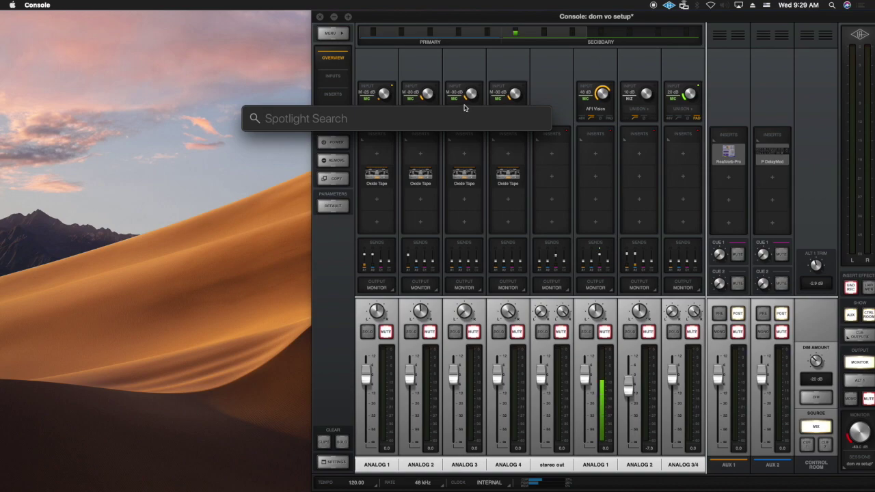
{"action": "type", "text": "audio midi"}
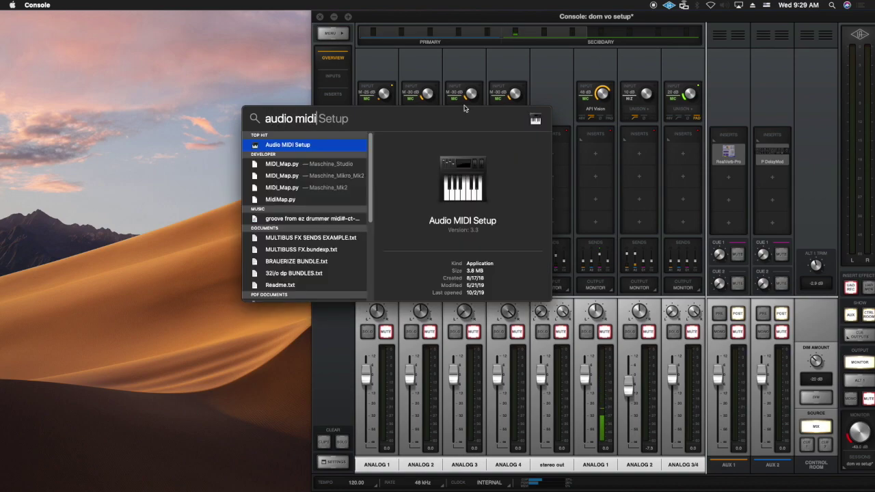
{"action": "key", "text": "Return"}
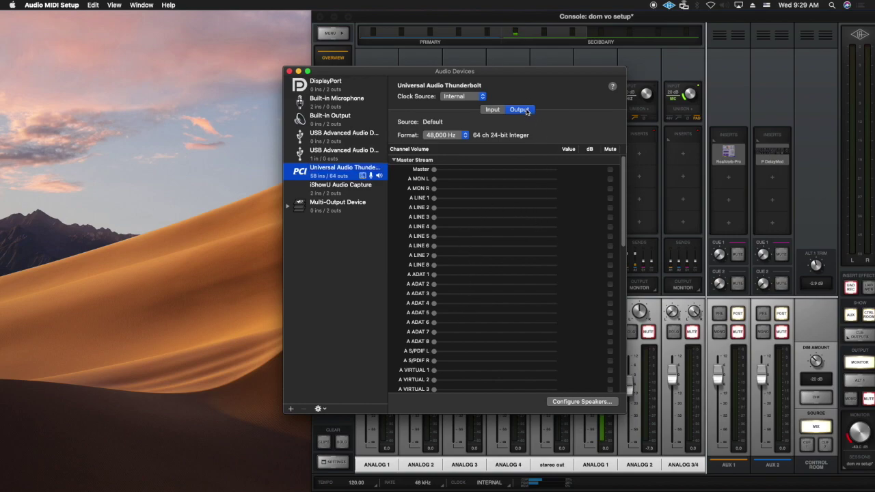
{"action": "left_click", "coordinate": [493, 110]}
{"action": "left_click", "coordinate": [519, 110]}
- Assign left front speaker to A VIRTUAL 3 and right front to A VIRTUAL 4, then verify
{"action": "left_click", "coordinate": [605, 404]}
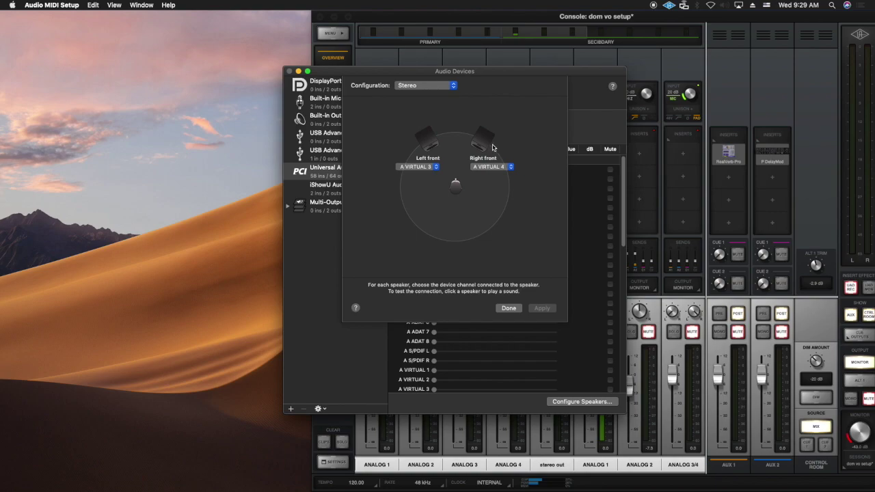
{"action": "left_click", "coordinate": [436, 168]}
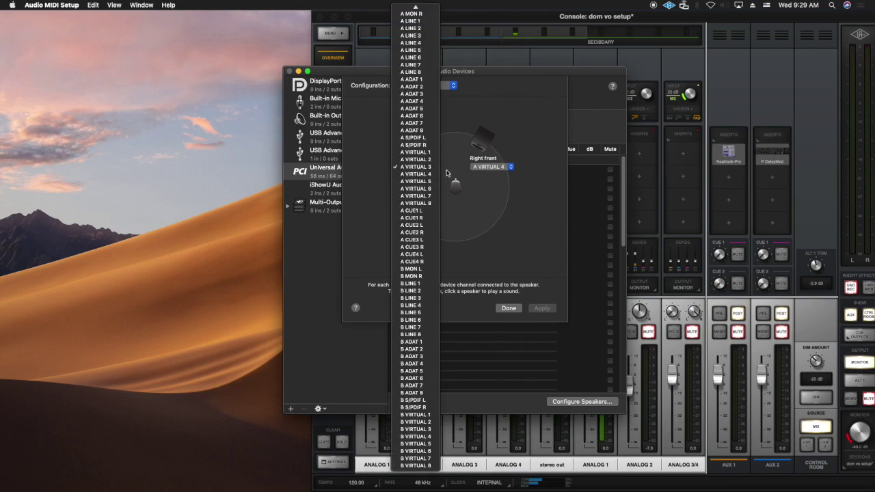
{"action": "left_click", "coordinate": [525, 173]}
{"action": "left_click", "coordinate": [509, 168]}
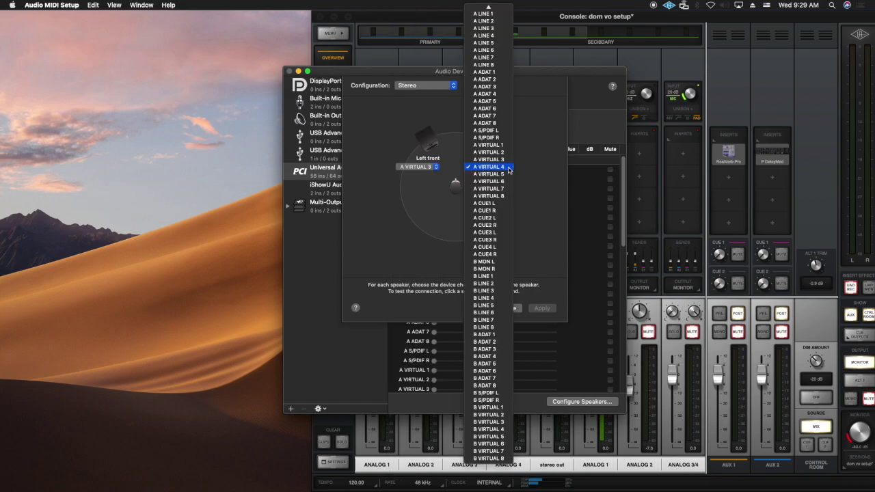
{"action": "left_click", "coordinate": [542, 169]}
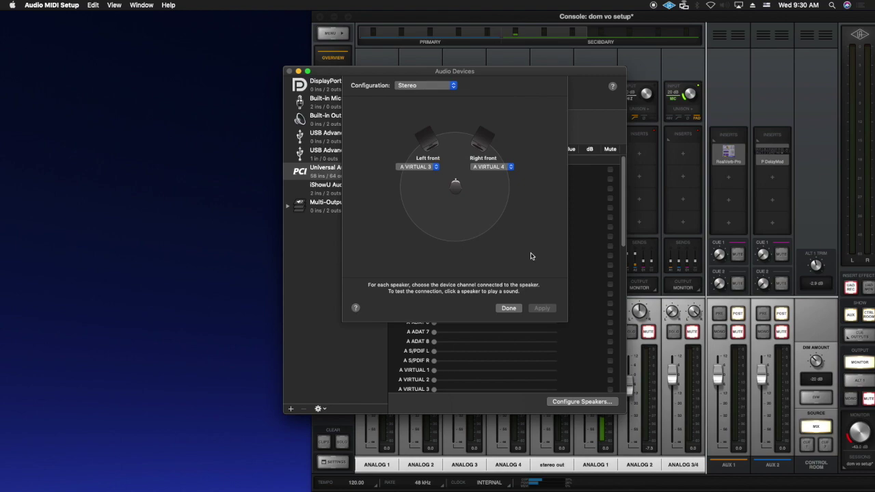
{"action": "left_click", "coordinate": [509, 309]}
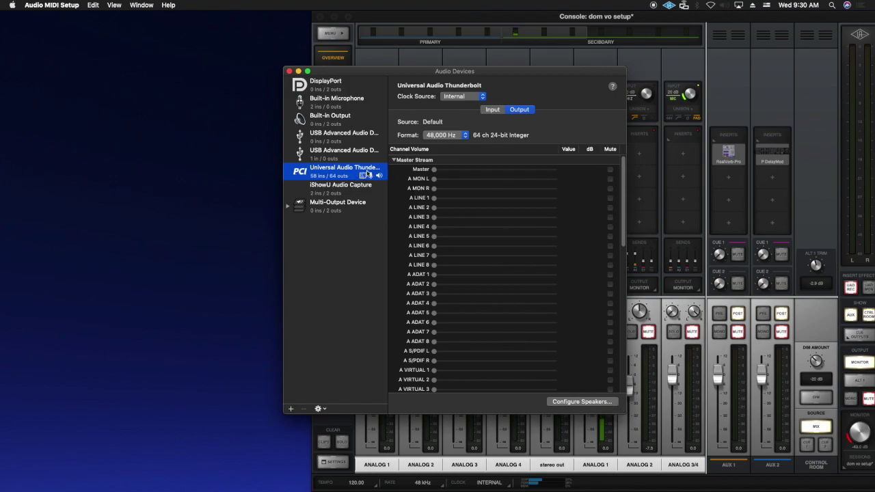
{"action": "left_click", "coordinate": [607, 405]}
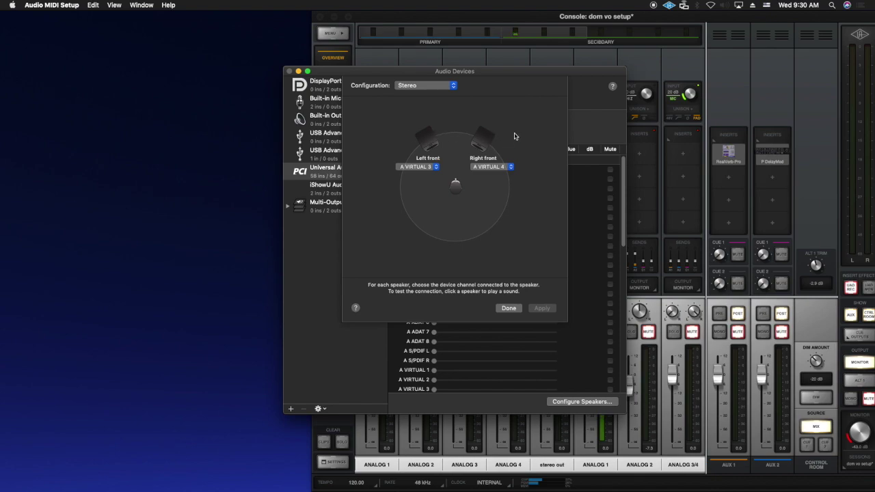
{"action": "left_click", "coordinate": [509, 309]}
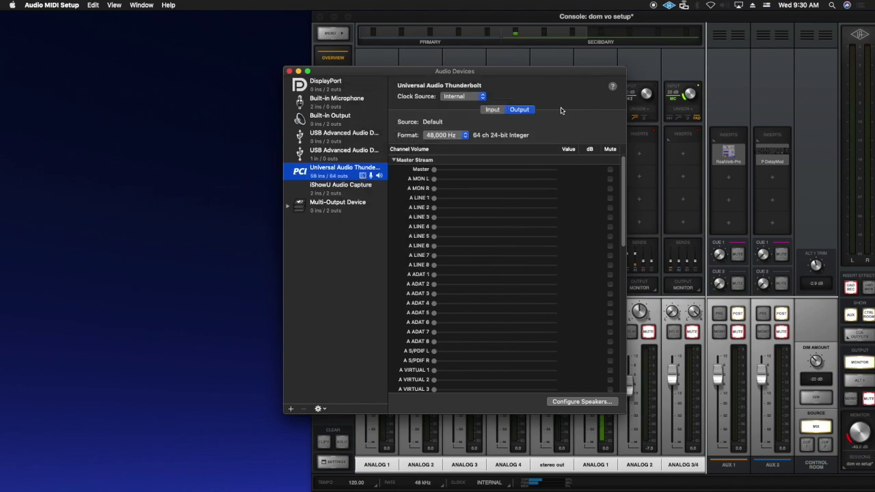
- Hide Audio MIDI Setup, review Sound output and input devices in System Preferences, then quit it
{"action": "key", "text": "super+q"}
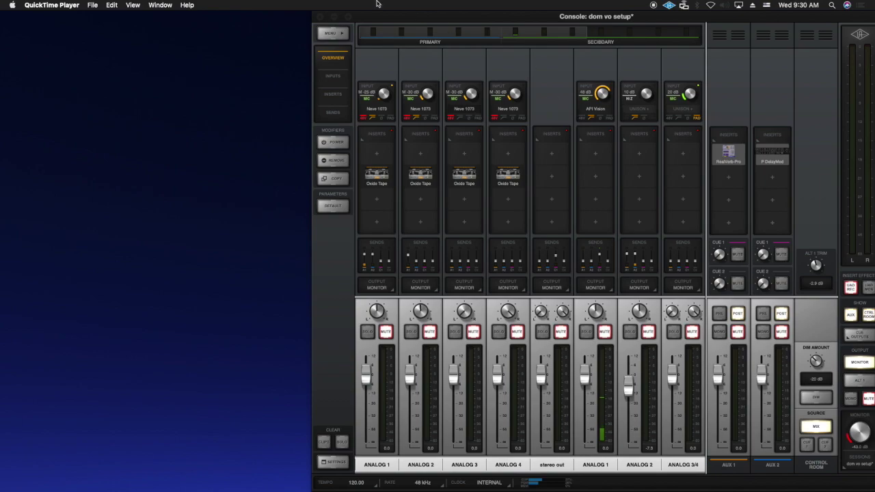
{"action": "left_click", "coordinate": [3, 3]}
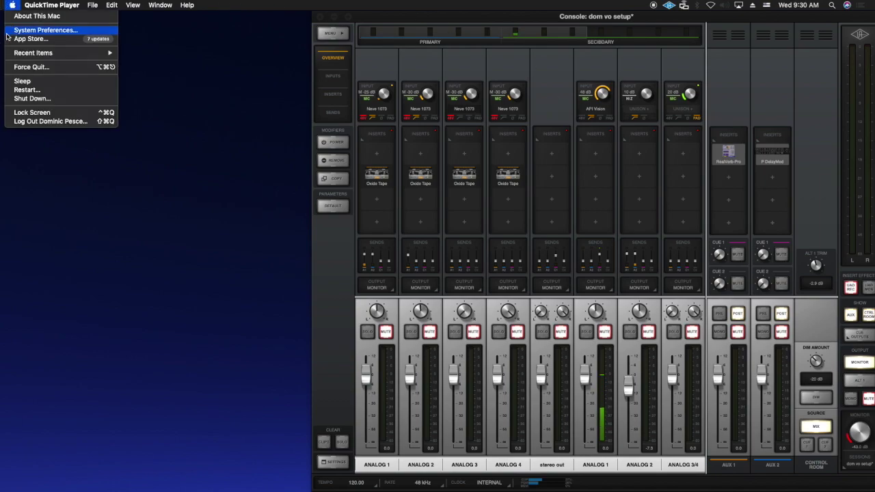
{"action": "left_click", "coordinate": [7, 30]}
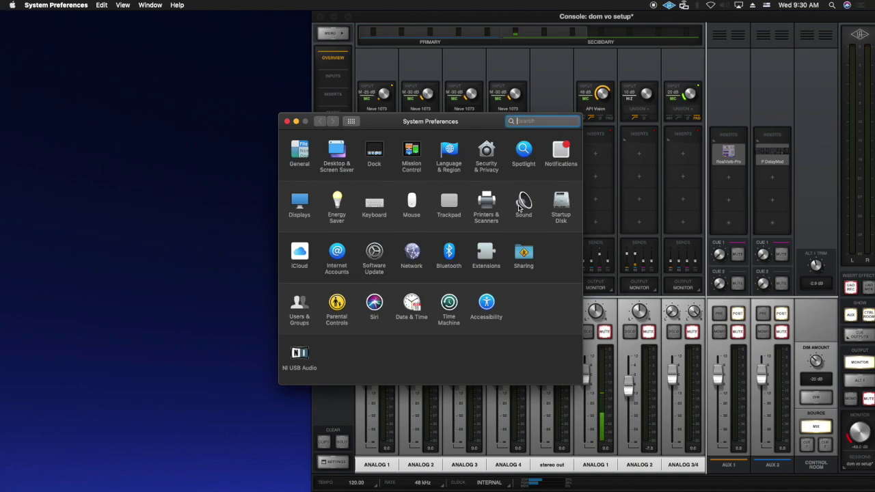
{"action": "left_click", "coordinate": [523, 202]}
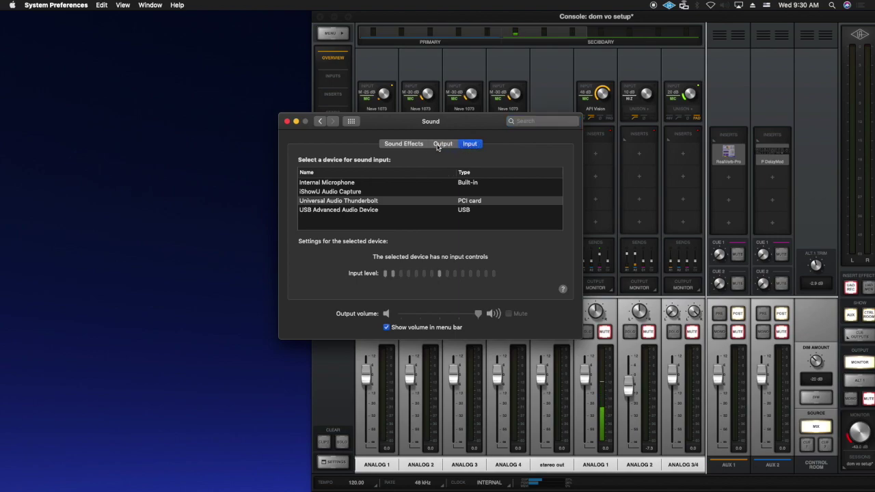
{"action": "left_click", "coordinate": [438, 146]}
{"action": "left_click", "coordinate": [465, 149]}
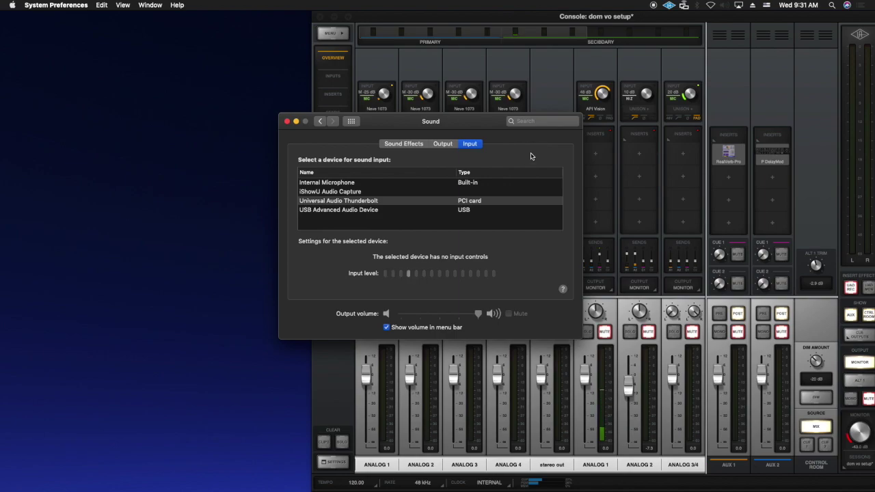
{"action": "key", "text": "super+q"}
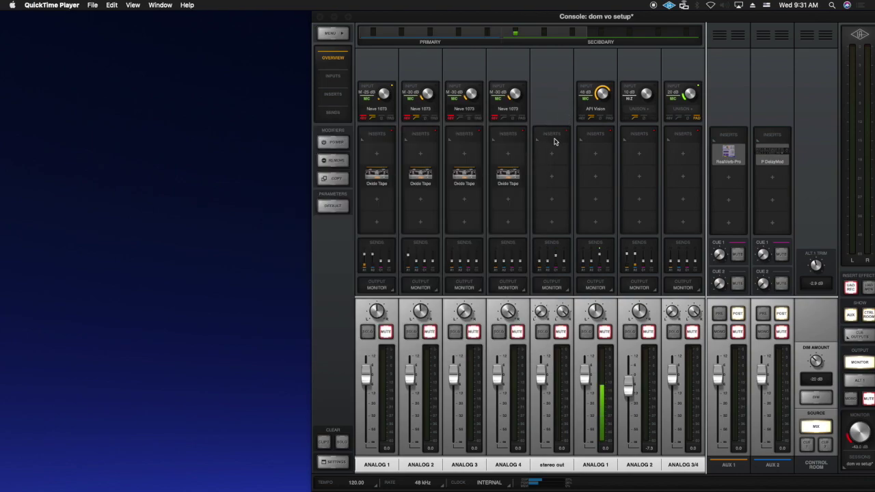
- Restore the minimized Digital Performer window from the Dock and bring it to the front
{"action": "mouse_move", "coordinate": [632, 490]}
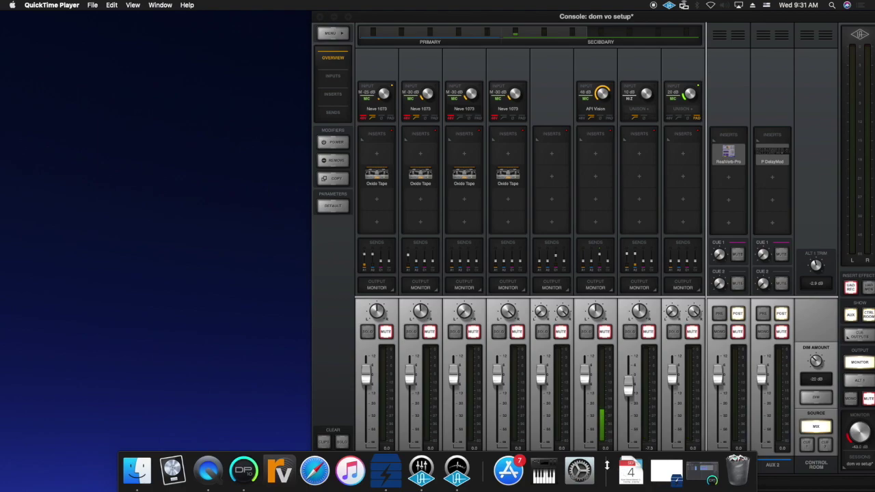
{"action": "left_click", "coordinate": [701, 474]}
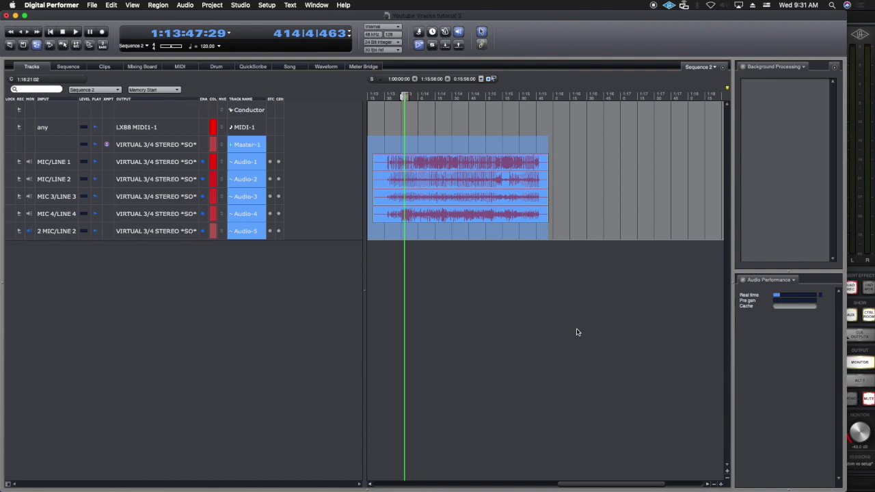
{"action": "key", "text": "super+Tab"}
{"action": "key", "text": "super+Tab"}
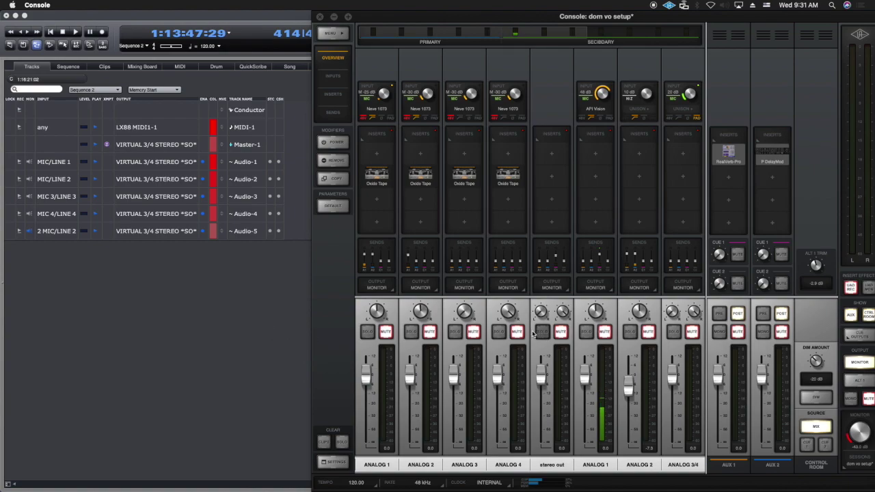
{"action": "left_click", "coordinate": [191, 343]}
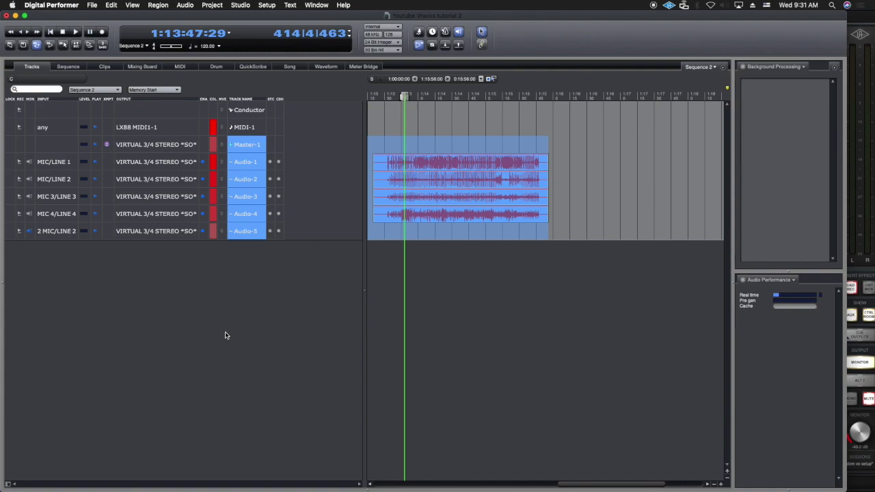
- Start playback, unmute Console's stereo out, keep Analog 1 muted, and return to Digital Performer
{"action": "key", "text": "space"}
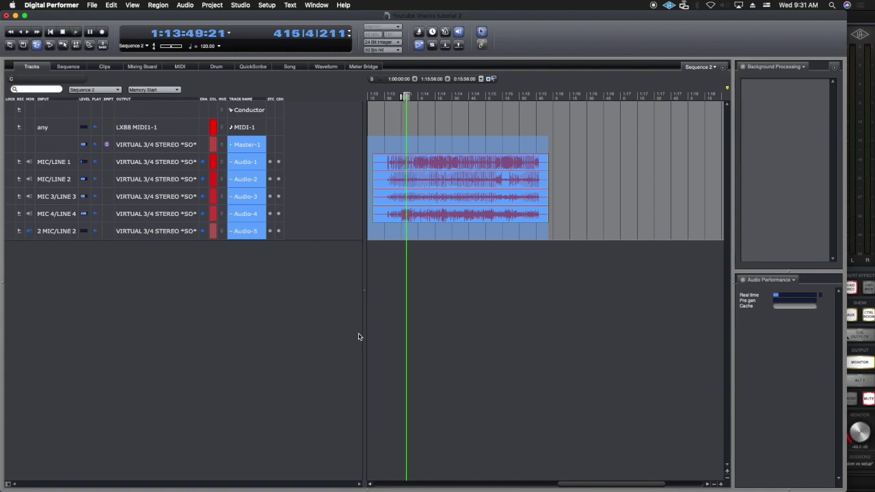
{"action": "key", "text": "super+Tab"}
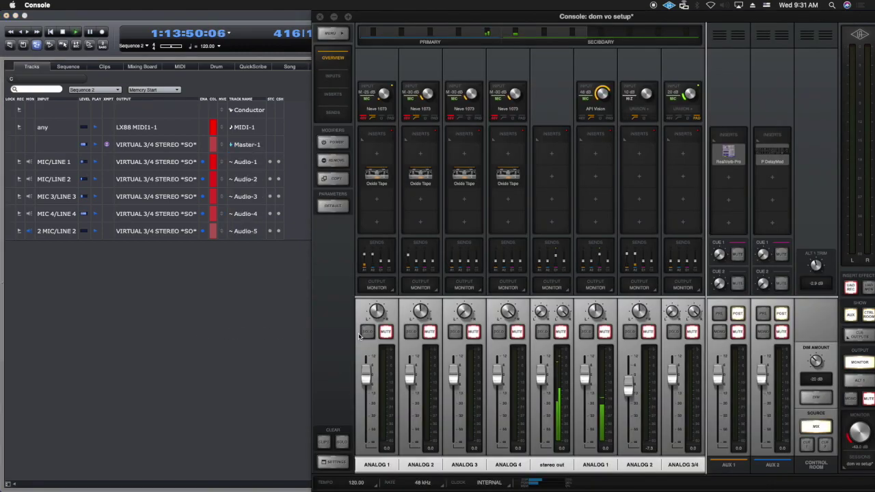
{"action": "left_click", "coordinate": [562, 333]}
{"action": "left_click", "coordinate": [606, 331]}
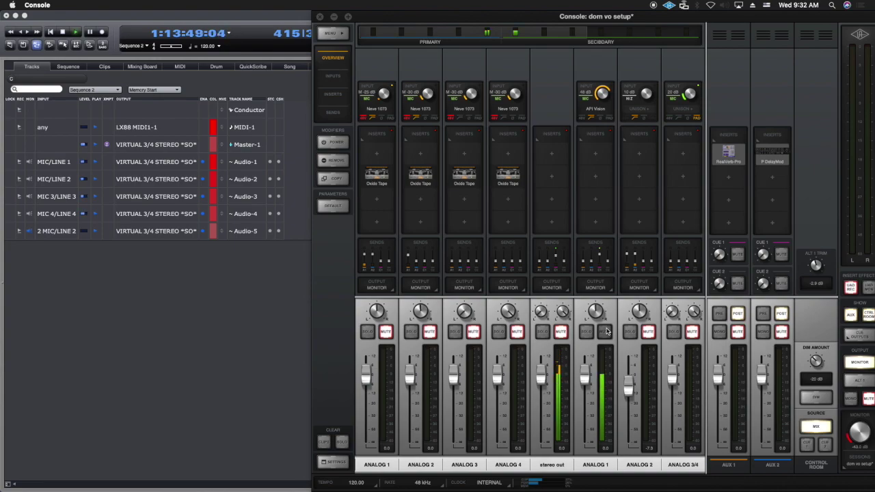
{"action": "left_click", "coordinate": [607, 332]}
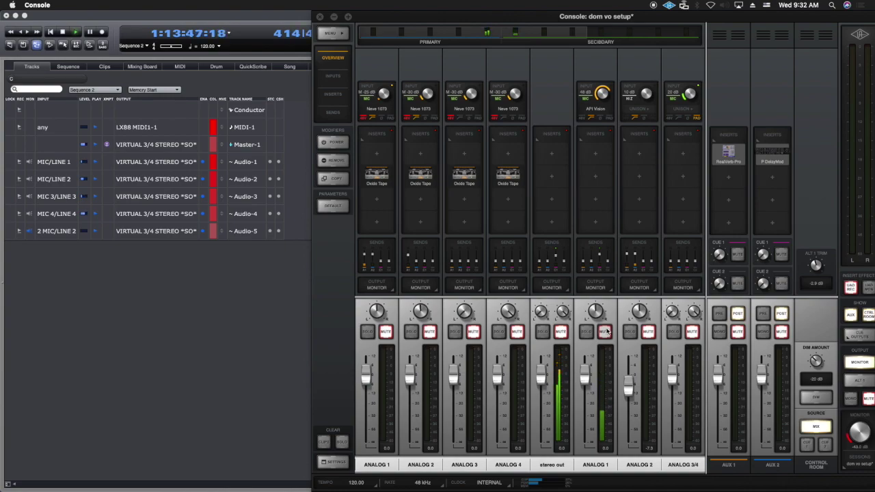
{"action": "left_click", "coordinate": [261, 312]}
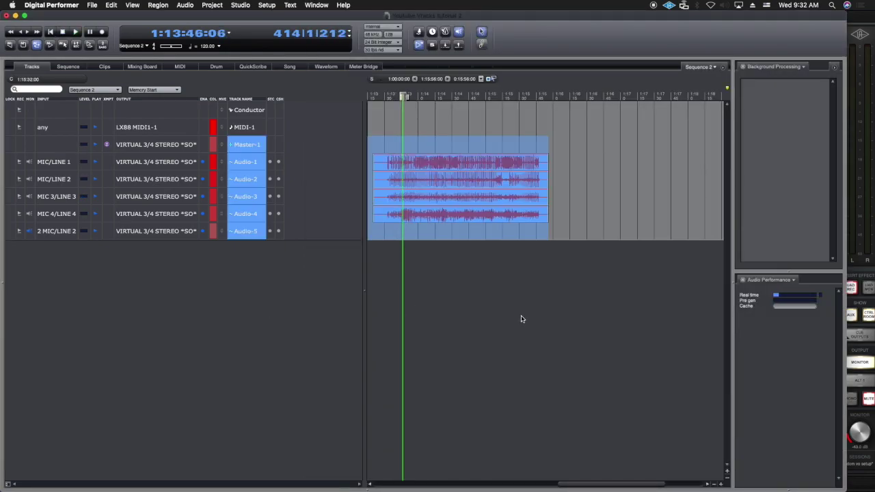
{"action": "key", "text": "super+Tab"}
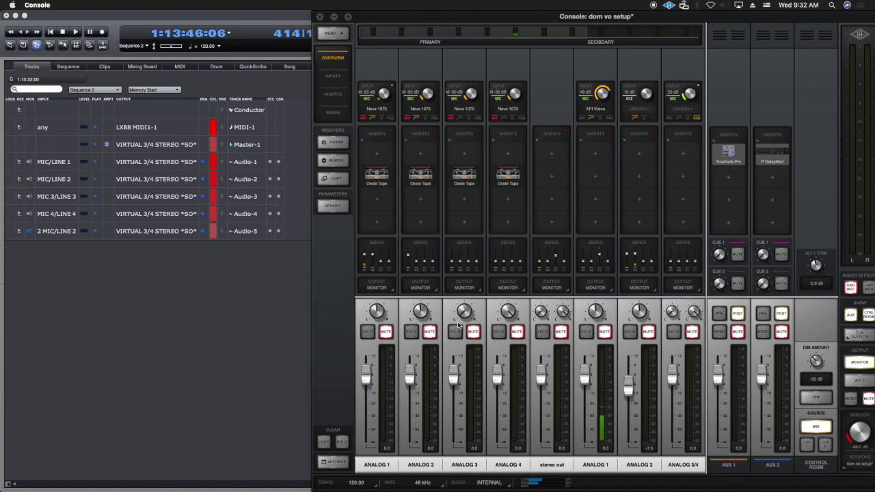
{"action": "left_click", "coordinate": [231, 298]}
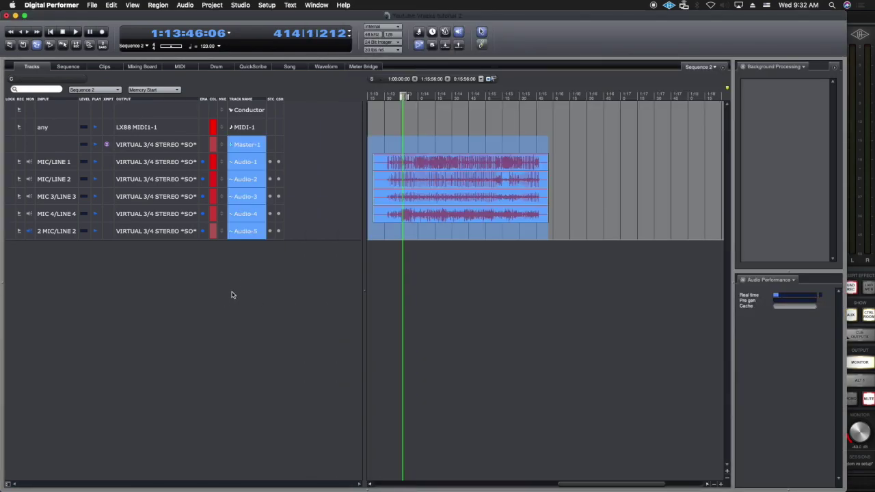